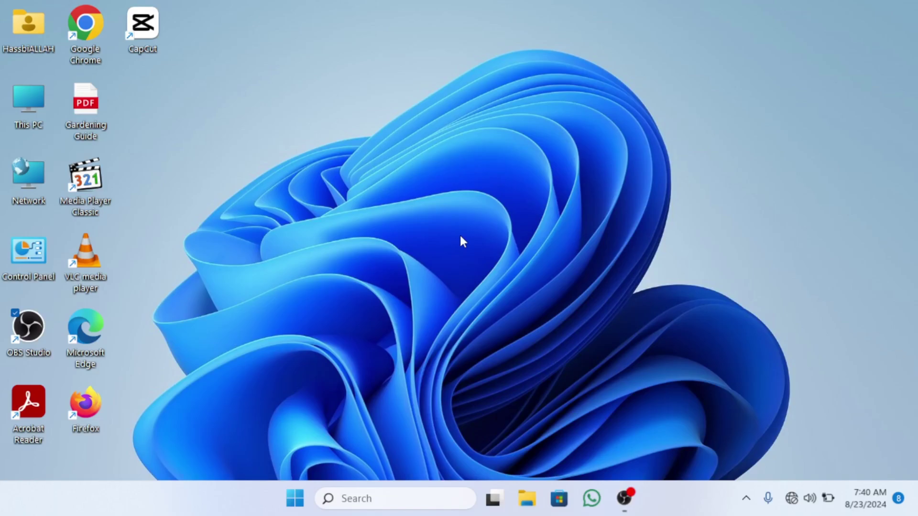
Switch Bluetooth off and back on in the Windows Bluetooth & devices settings
click(295, 498)
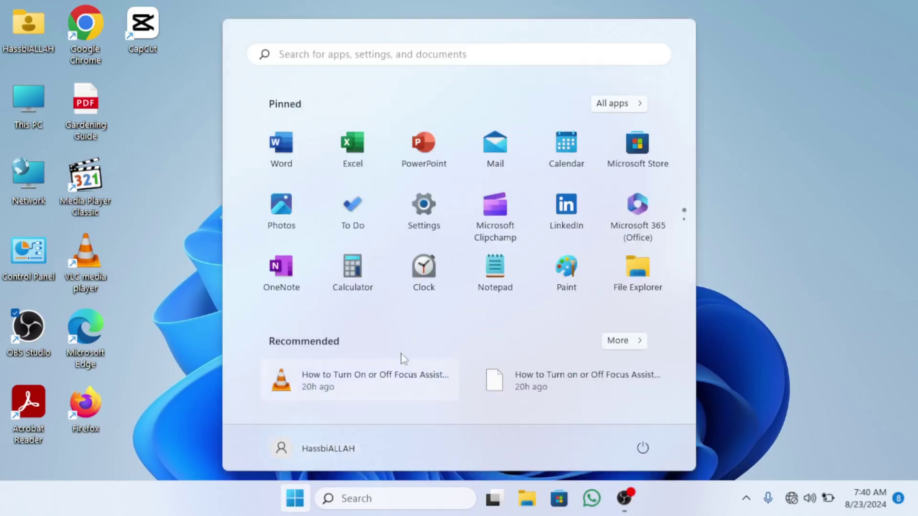
click(435, 225)
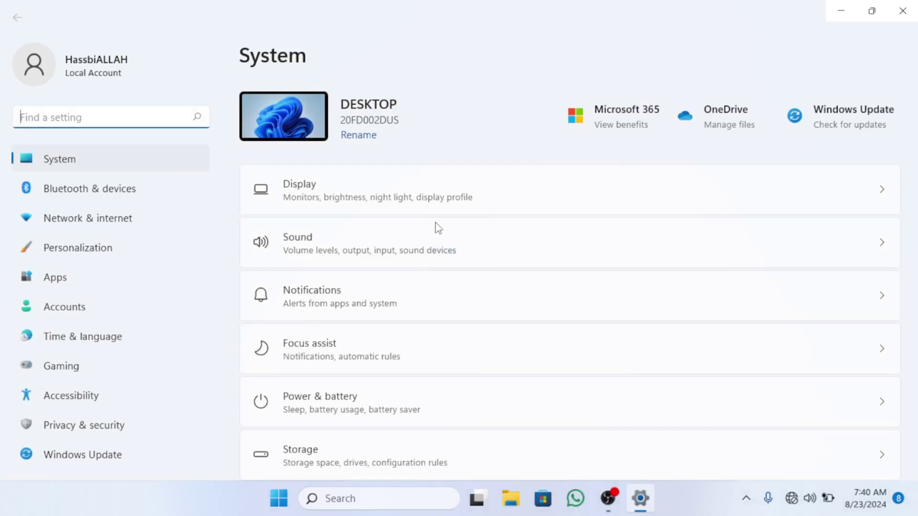
click(146, 200)
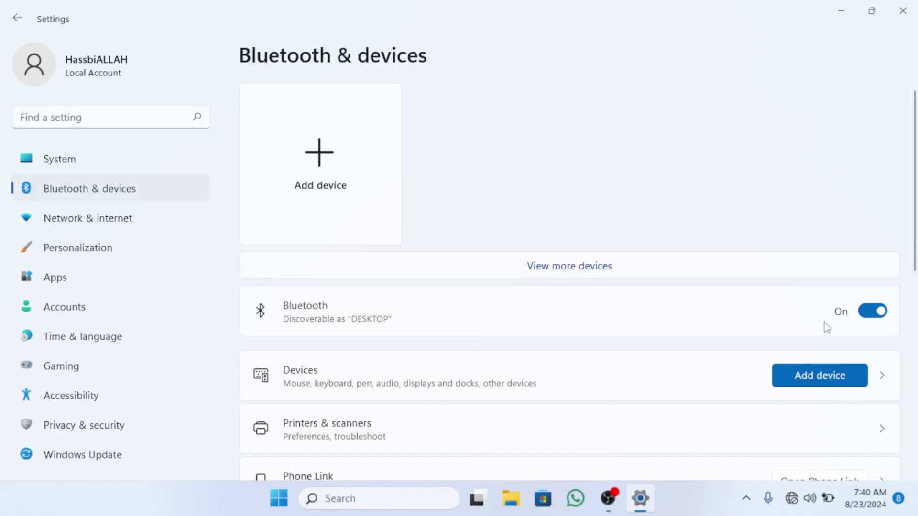
click(868, 316)
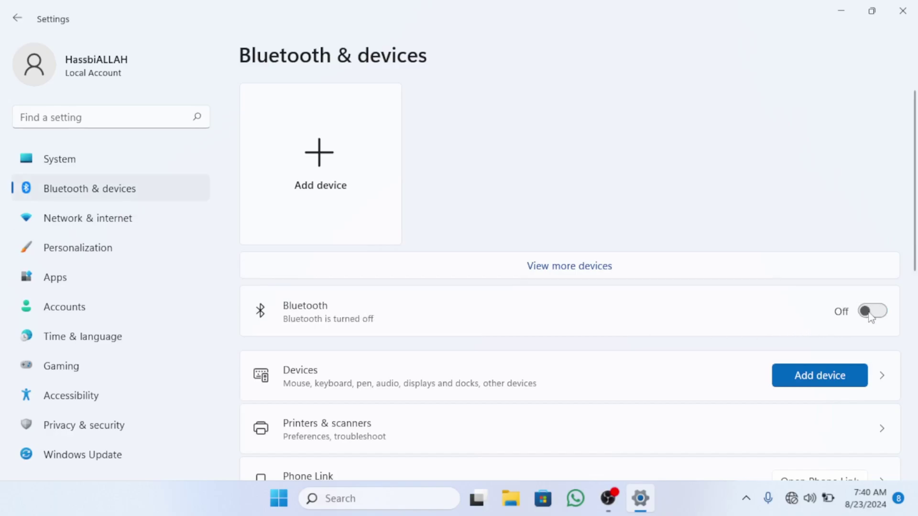
click(871, 317)
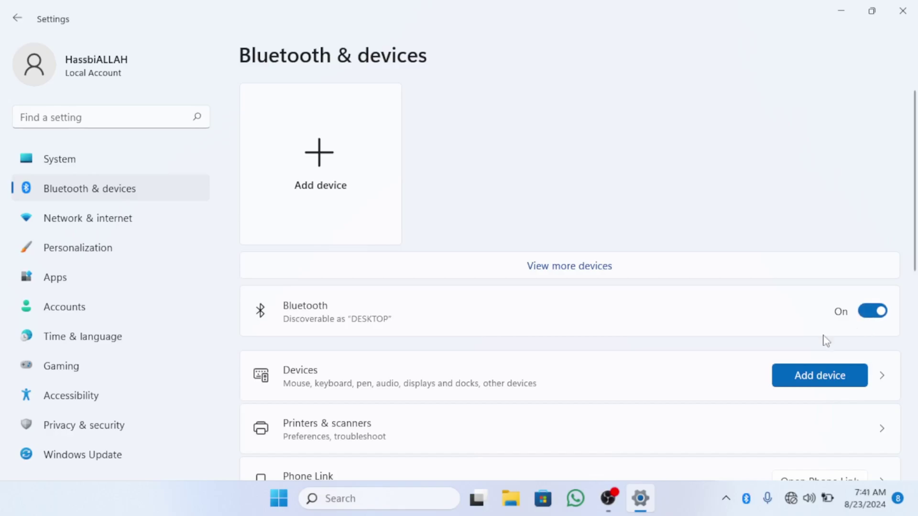
In the additional Bluetooth settings, have the Bluetooth icon shown in the notification area, apply the options, and close Settings
click(339, 378)
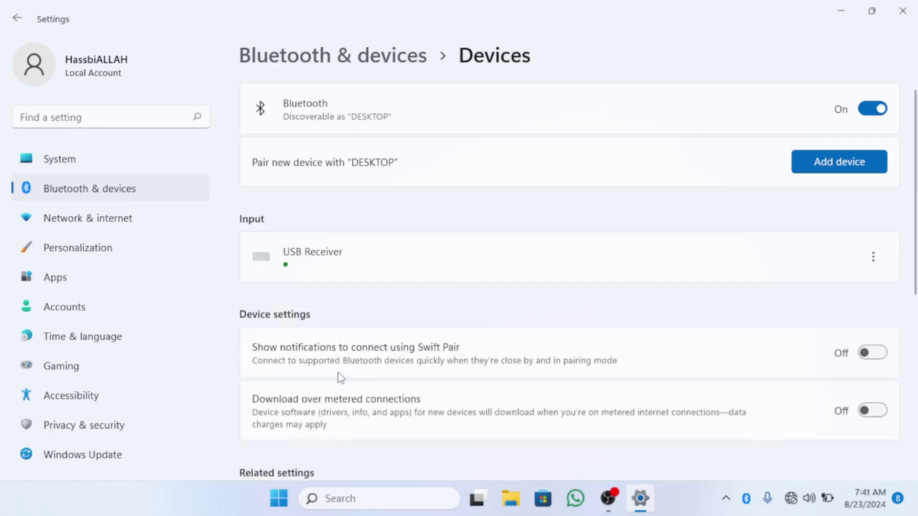
scroll(914, 399, down, 6)
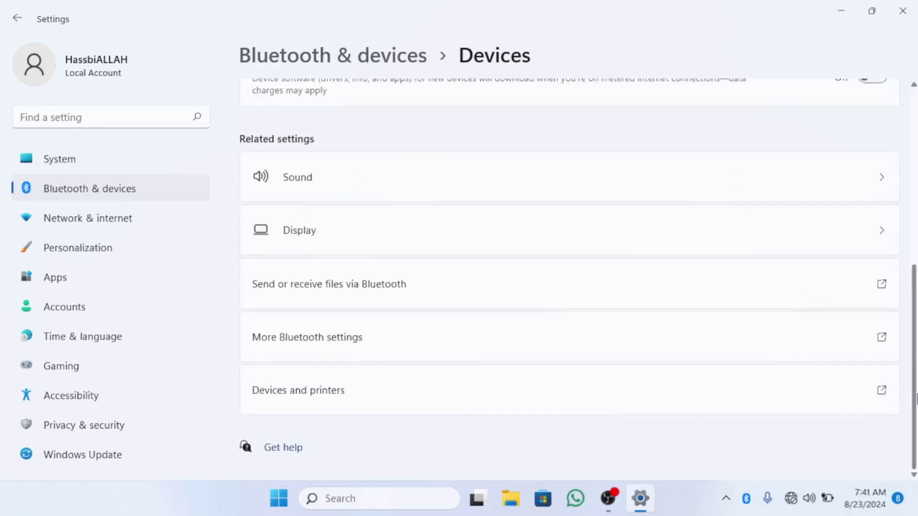
click(321, 348)
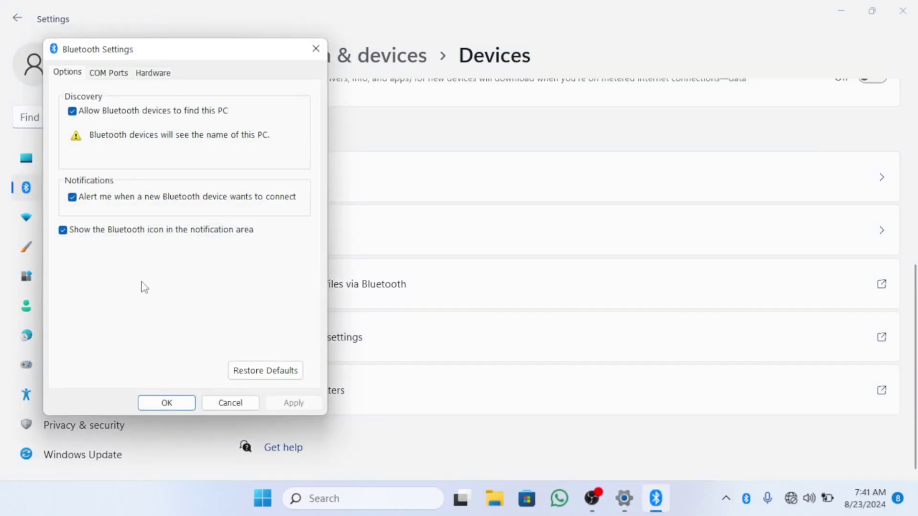
click(64, 233)
click(274, 406)
click(190, 403)
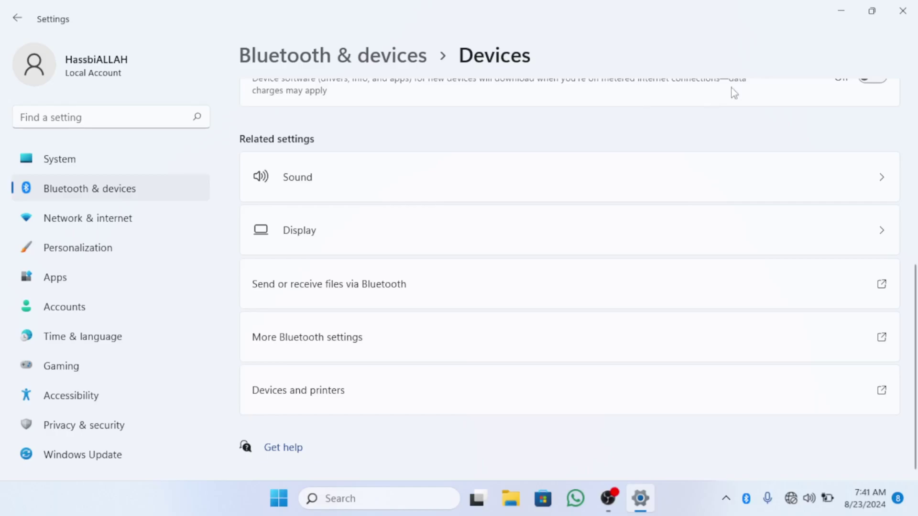
click(903, 12)
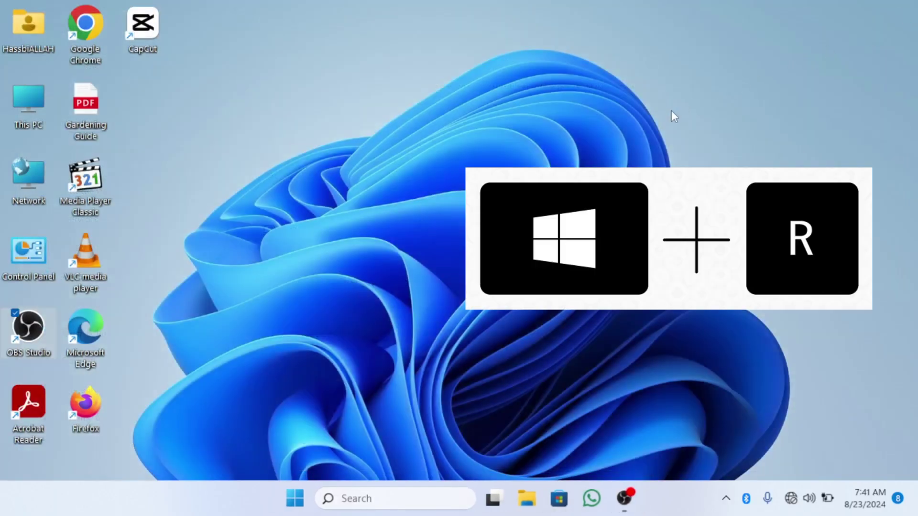
Open the Services console by running services.msc and restart the Bluetooth Support Service
key(super+r)
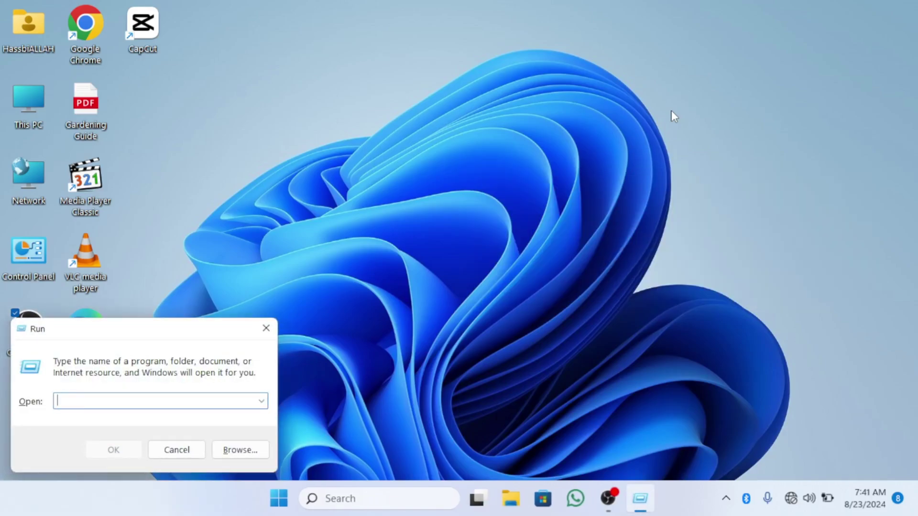
text(services.msc)
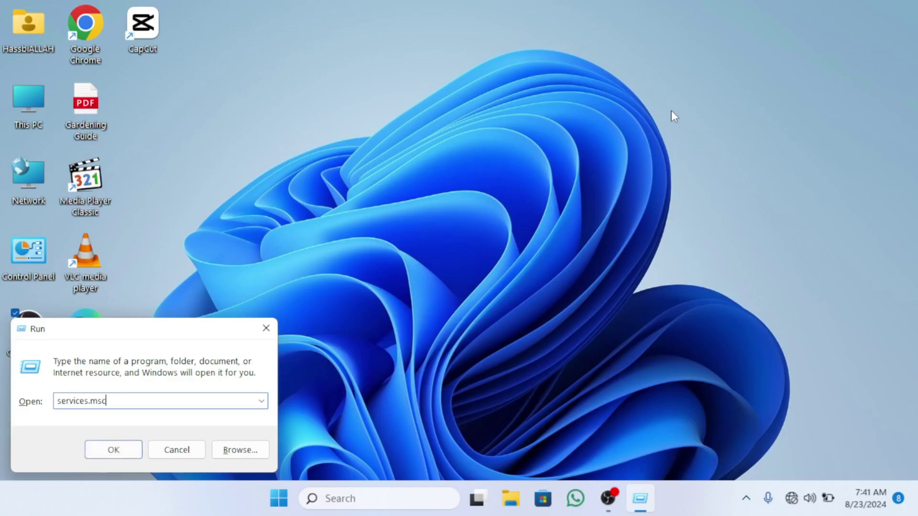
click(114, 455)
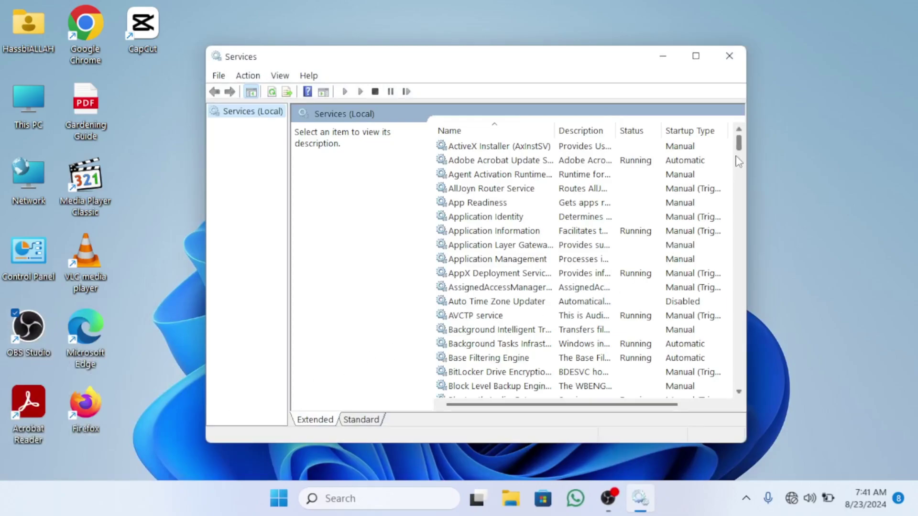
scroll(739, 152, down, 6)
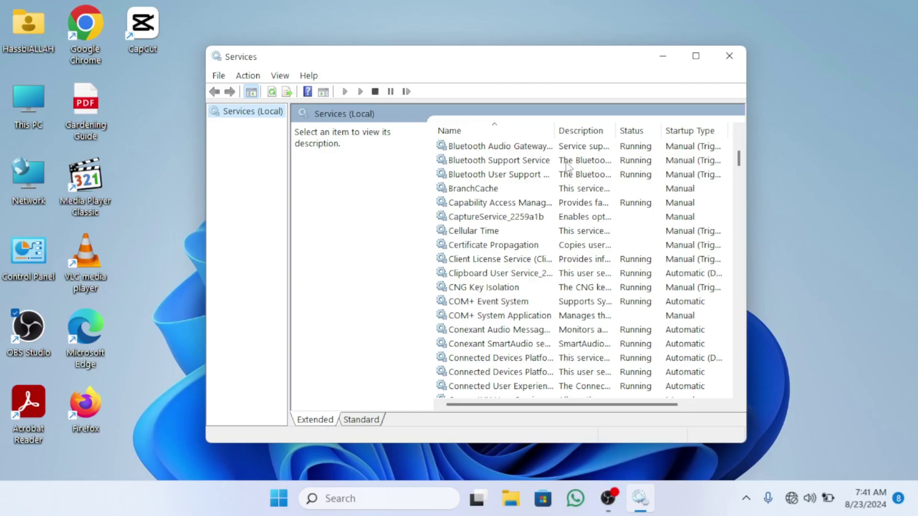
click(622, 161)
right_click(622, 161)
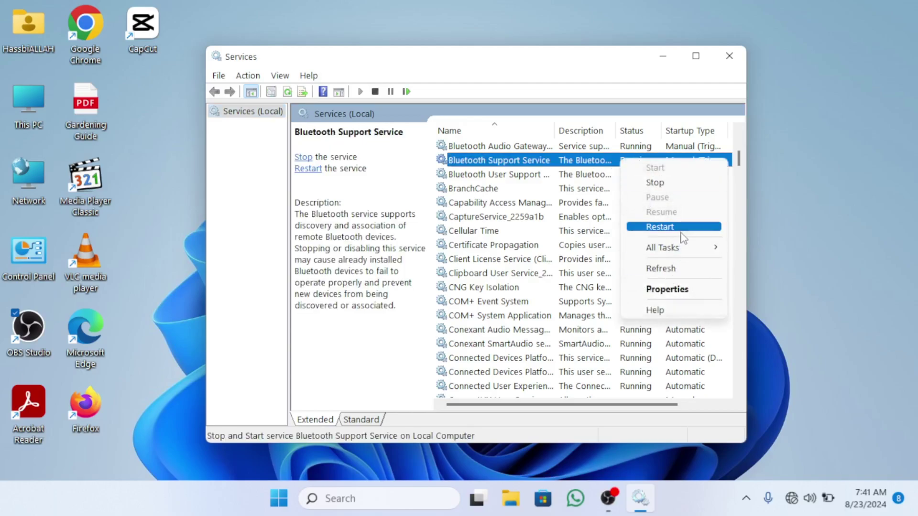
click(657, 227)
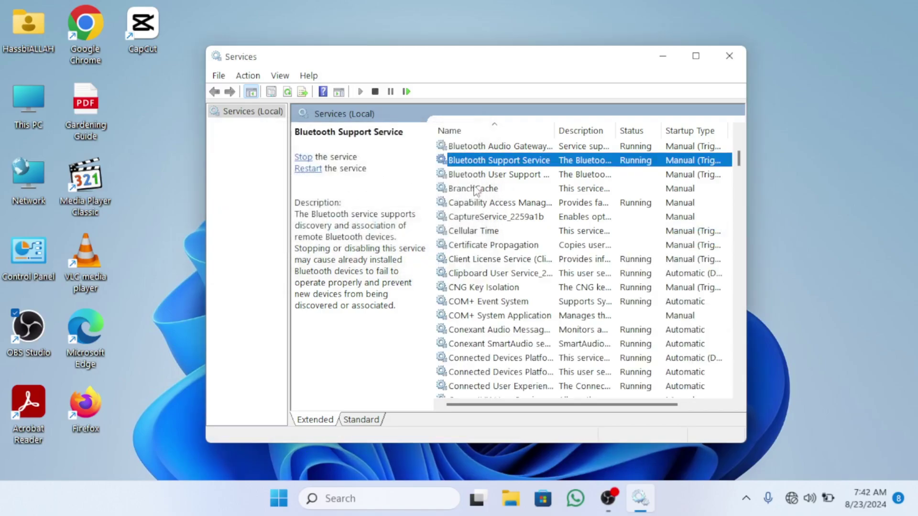
Set the Bluetooth Support Service's startup type to Automatic, apply it, and close the Services console
right_click(621, 167)
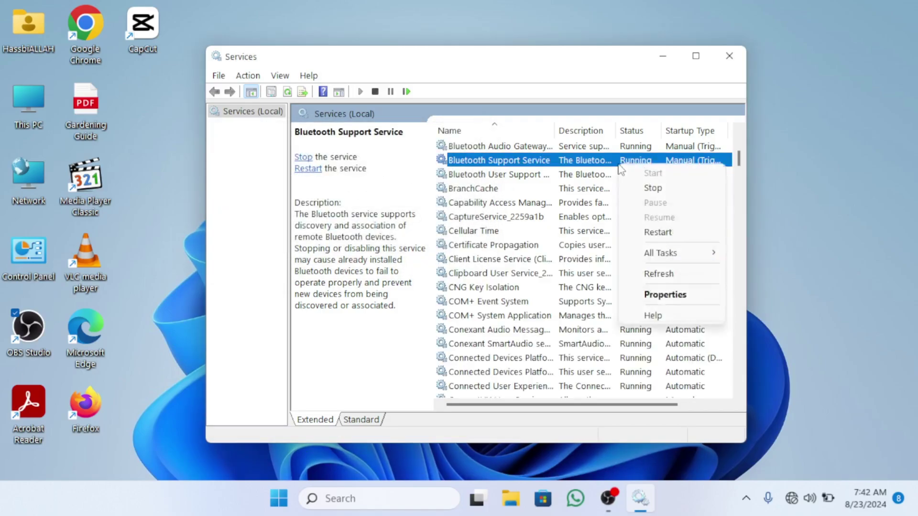
click(666, 295)
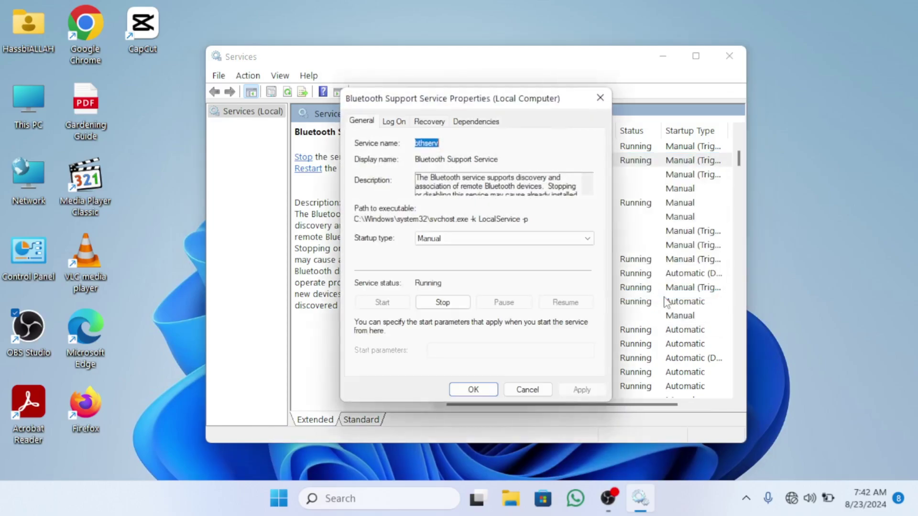
click(587, 239)
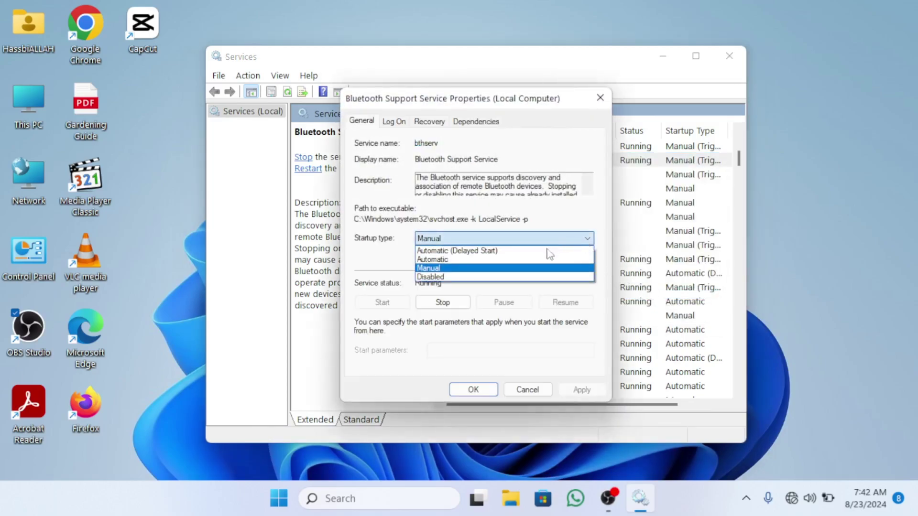
click(489, 259)
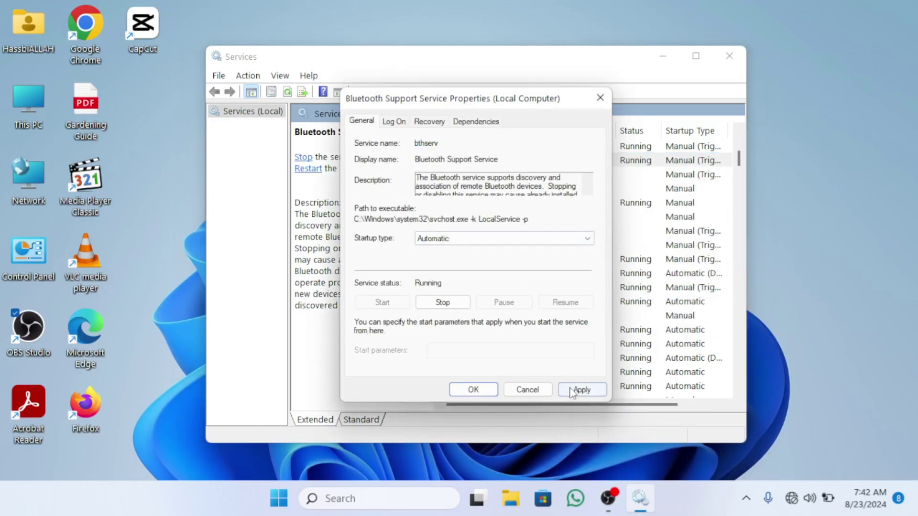
click(579, 391)
click(474, 389)
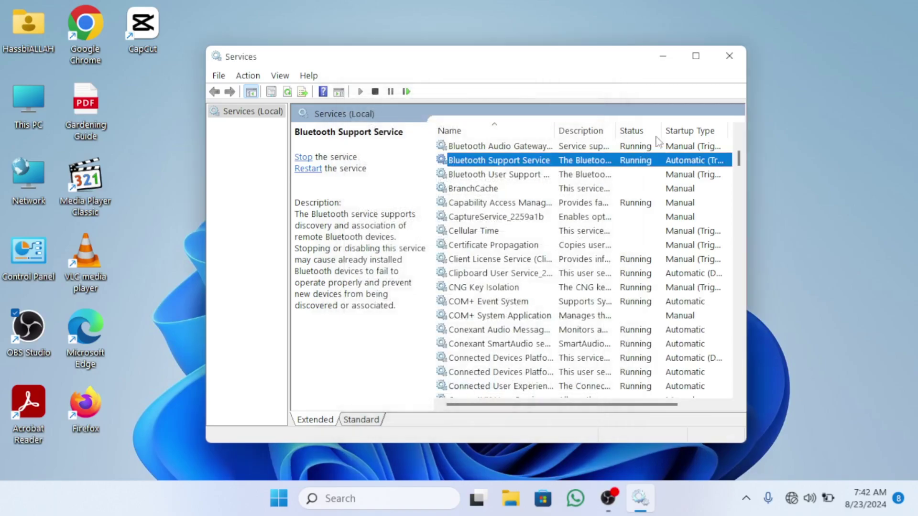
click(729, 55)
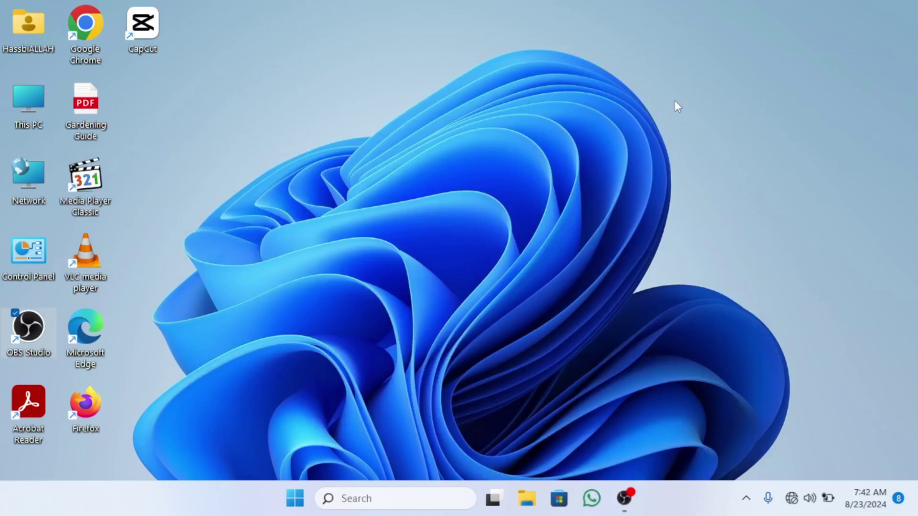
Open Device Manager
key(super+x)
key(Down)
key(Down)
key(Down)
key(Down)
key(Down)
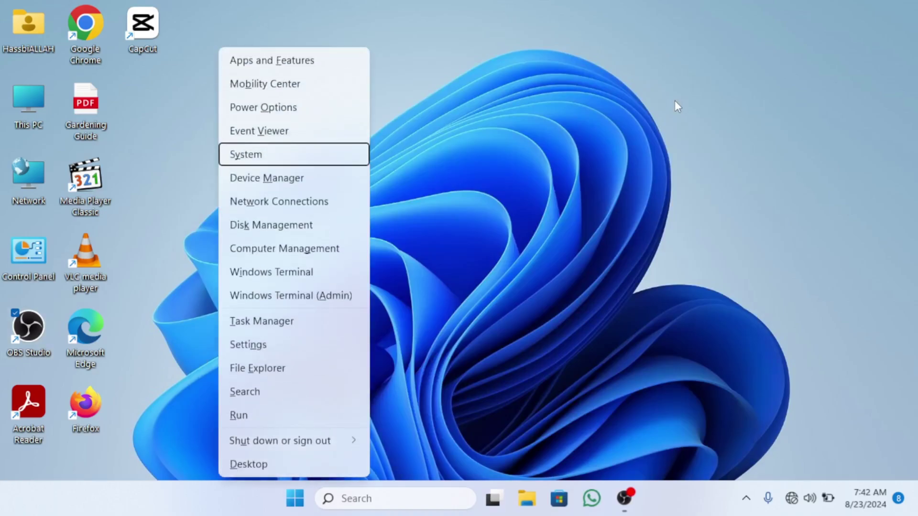
key(Return)
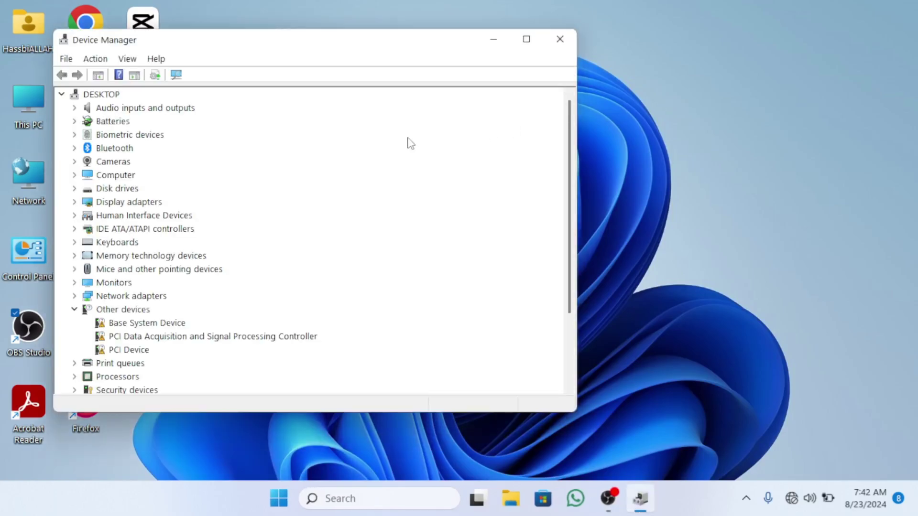
Update the Intel(R) Wireless Bluetooth(R) driver with an automatic driver search, and close Device Manager
click(75, 149)
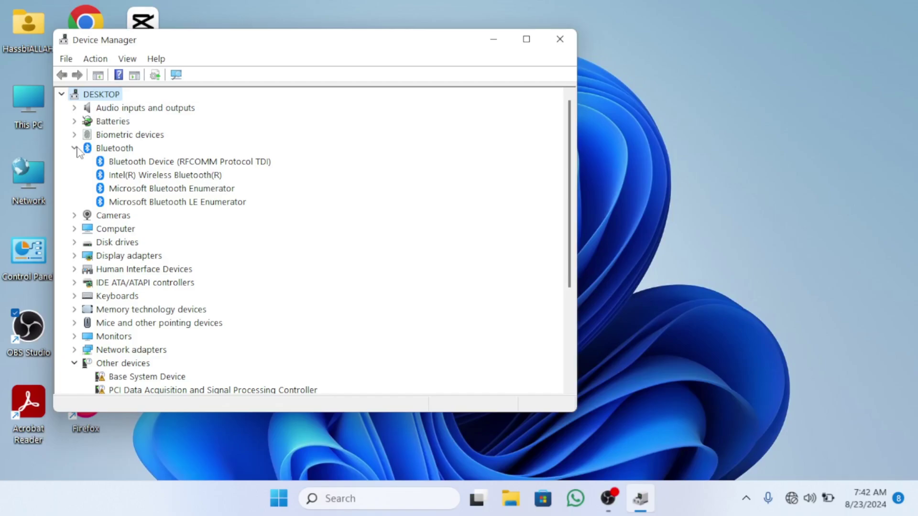
right_click(160, 177)
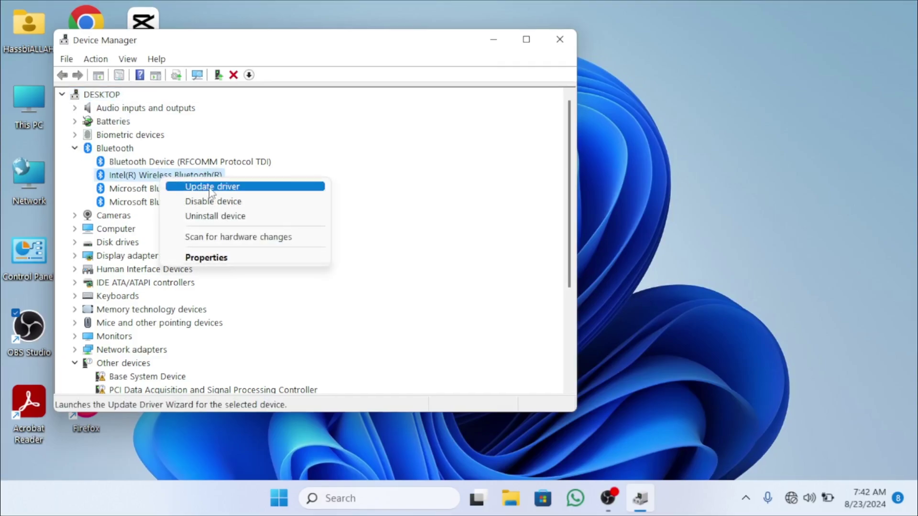
click(244, 187)
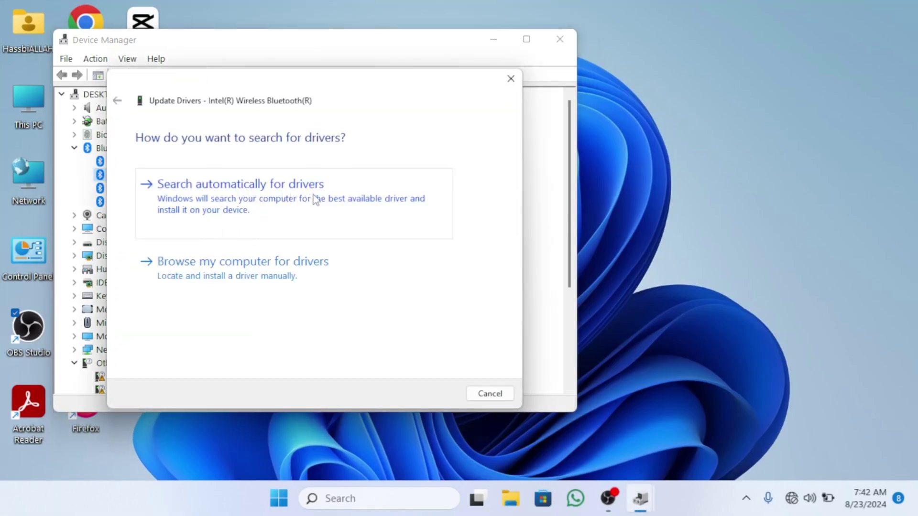
click(284, 200)
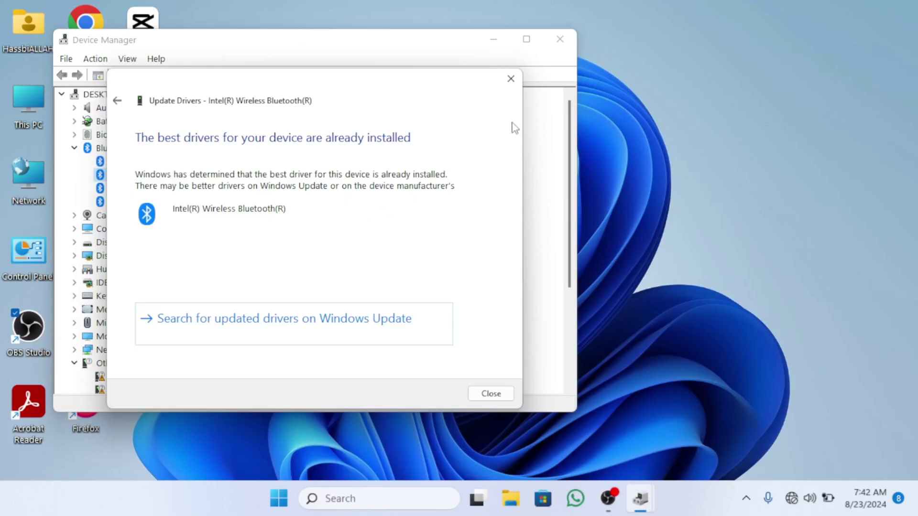
click(512, 78)
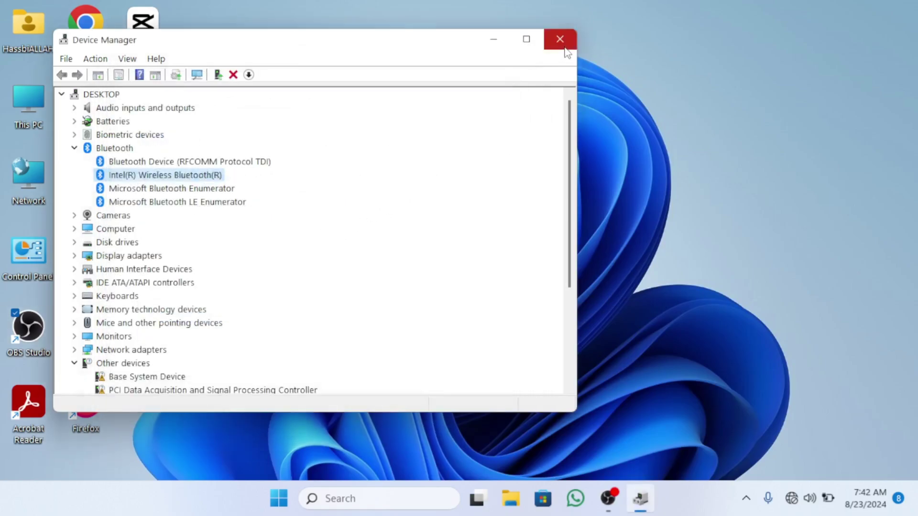
click(561, 40)
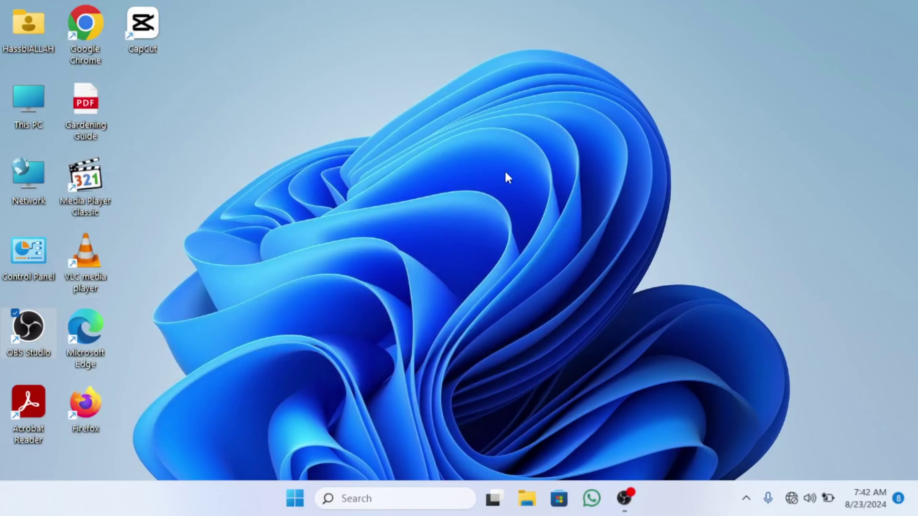
Run the Bluetooth troubleshooter from the other troubleshooters in Windows Settings
key(super+i)
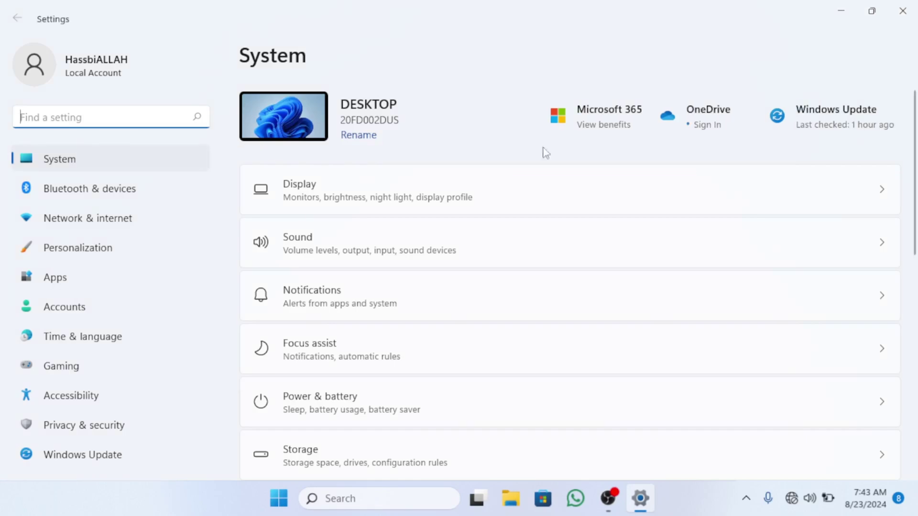
drag(915, 151, 908, 382)
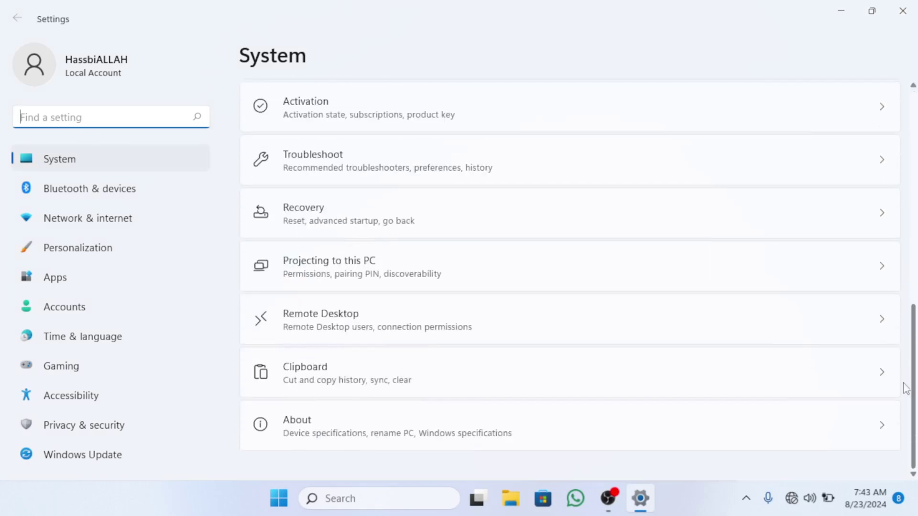
click(351, 179)
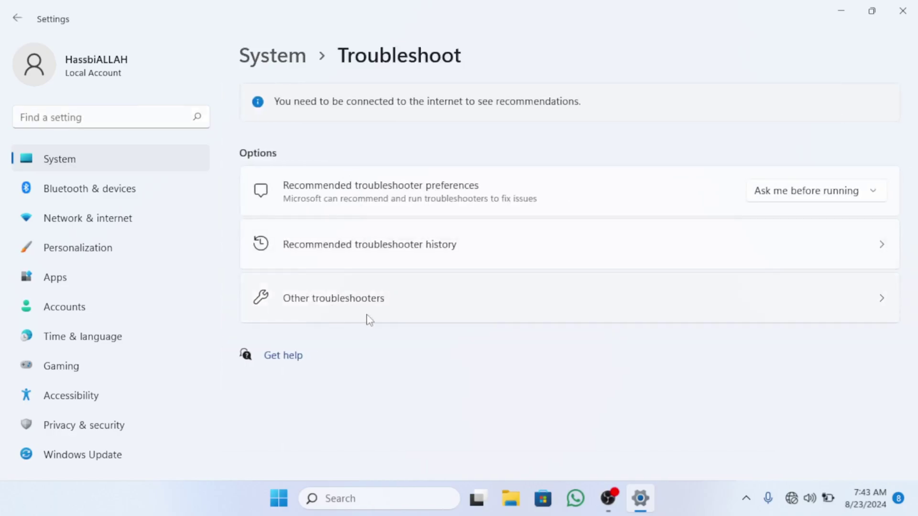
click(414, 312)
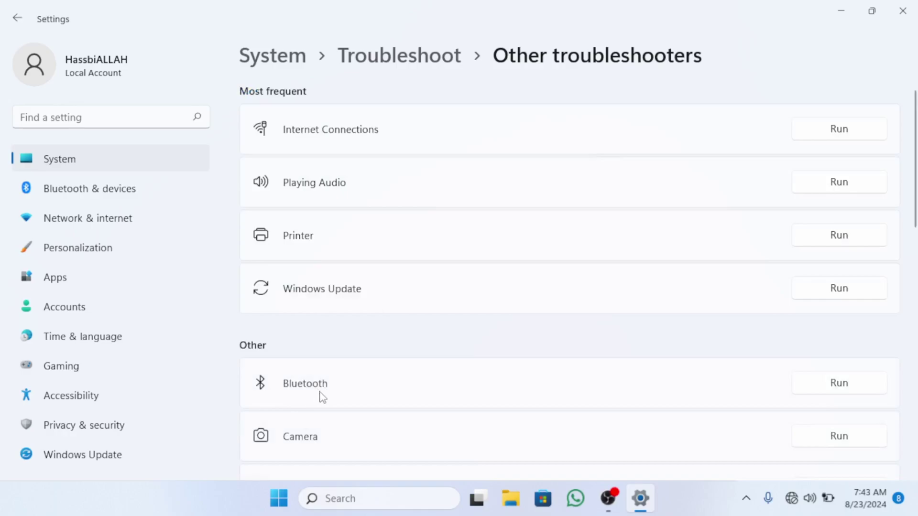
click(840, 391)
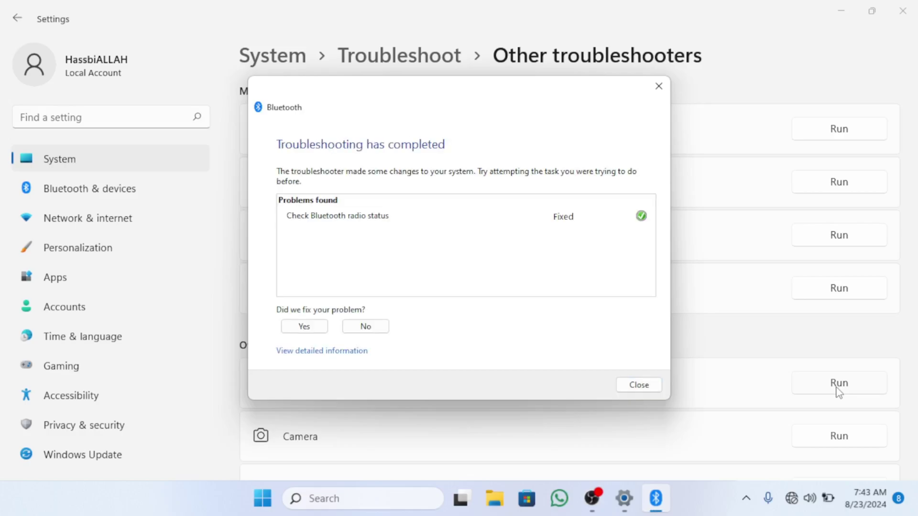
Close the completed Bluetooth troubleshooter and open the Airplane mode settings under Network & internet
click(638, 386)
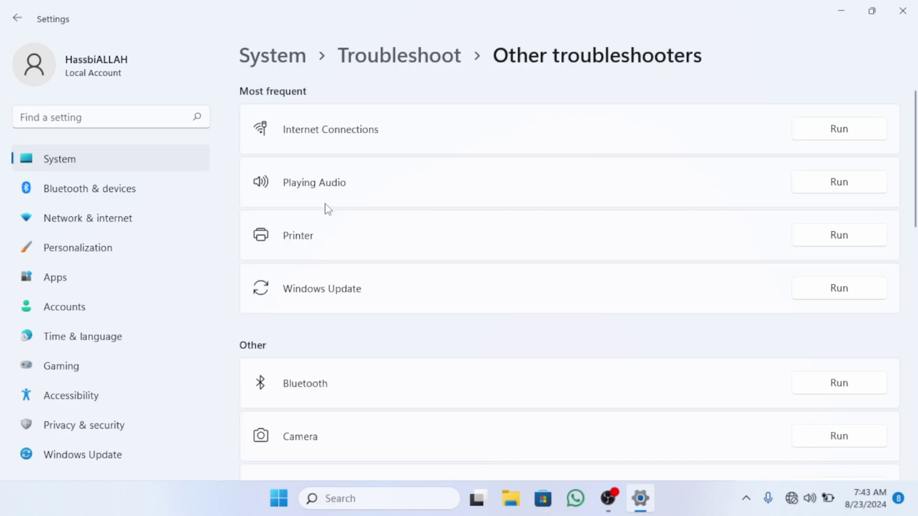
click(147, 229)
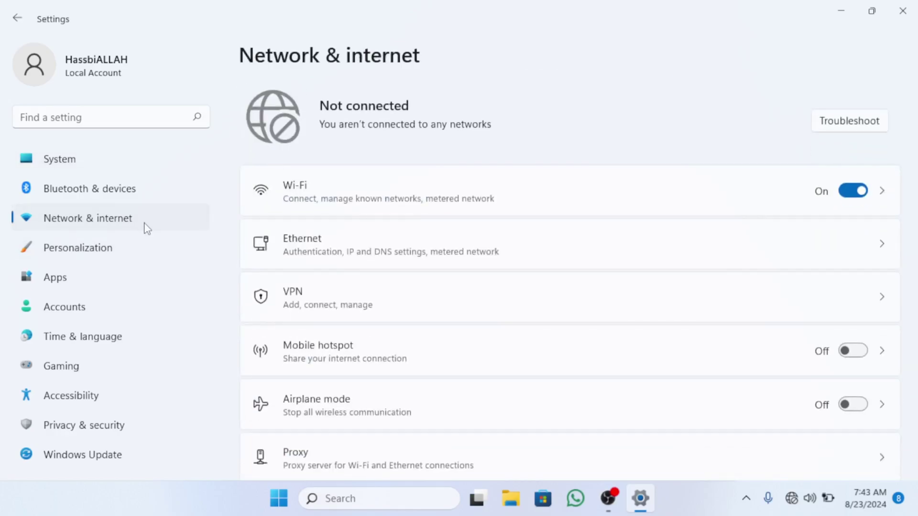
click(471, 414)
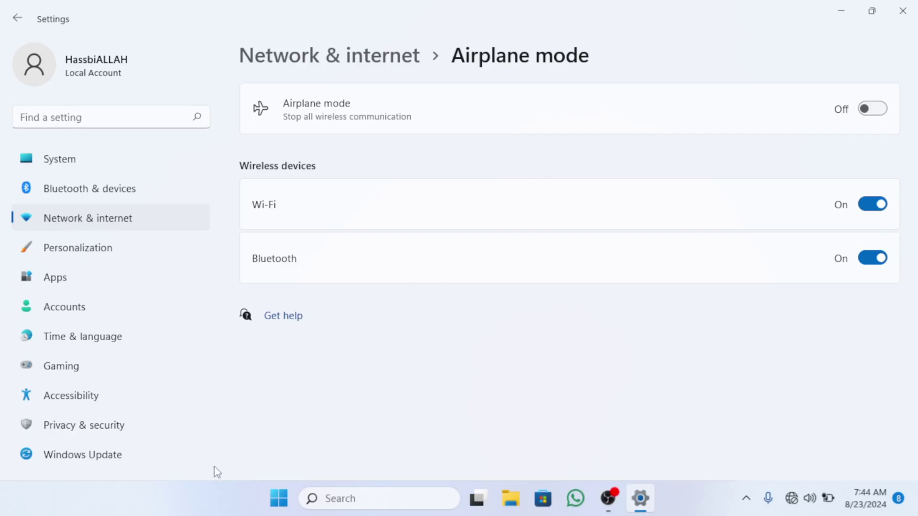
View the computer's power options, including Restart, and dismiss them without choosing one
click(279, 498)
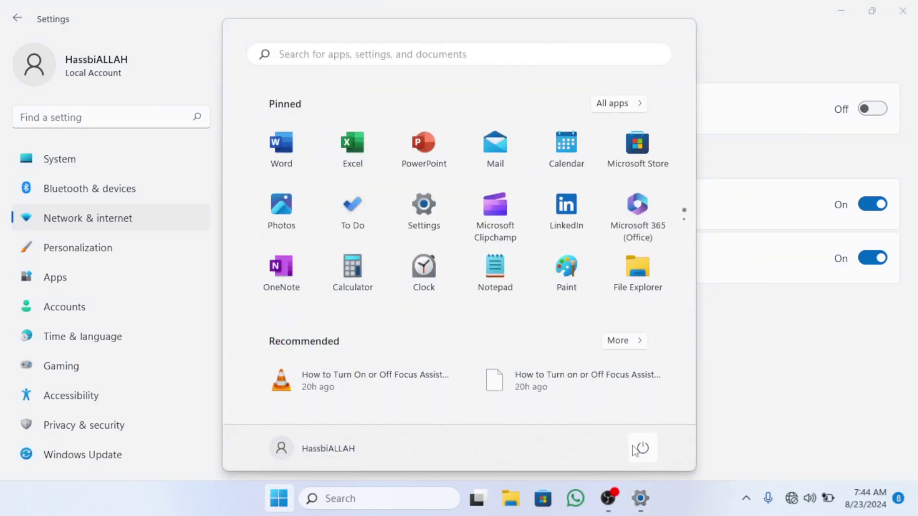
click(643, 448)
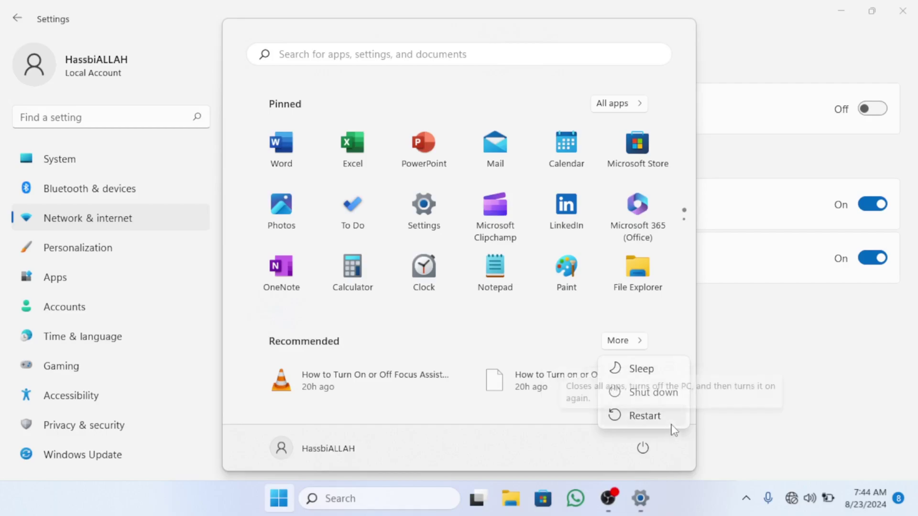
key(Escape)
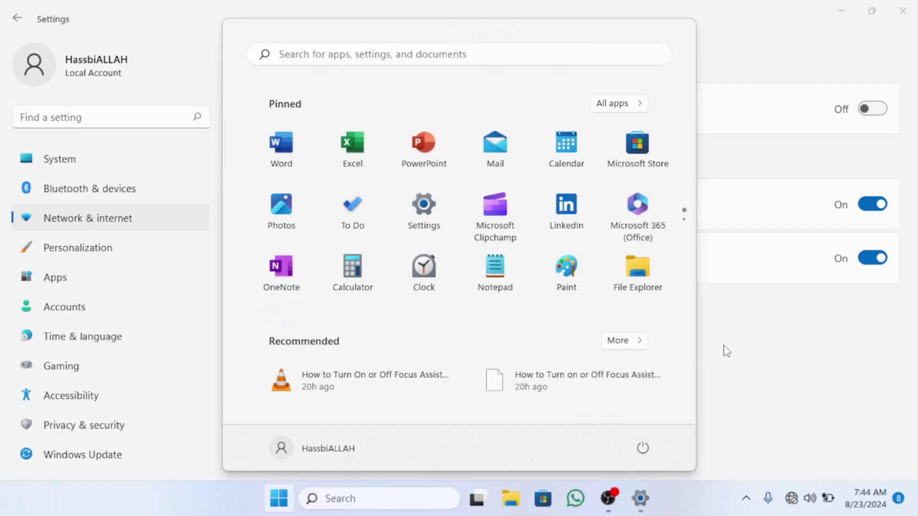
key(Escape)
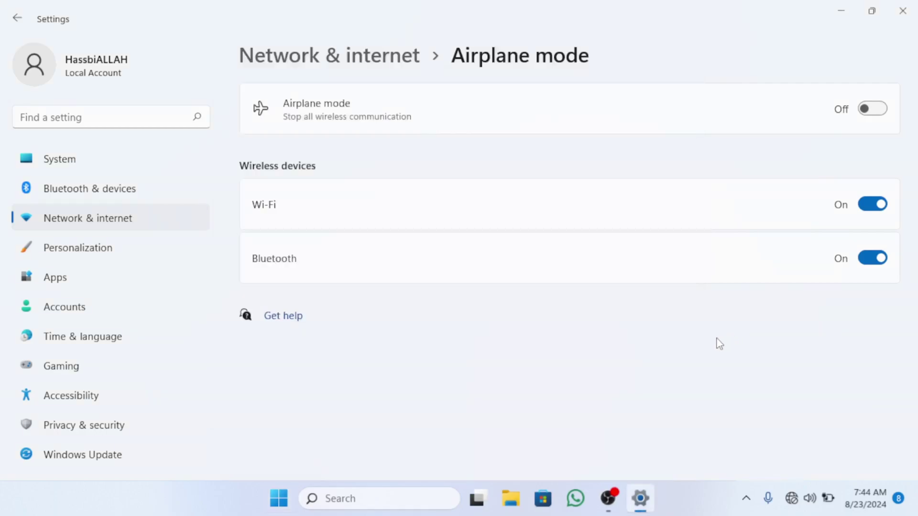